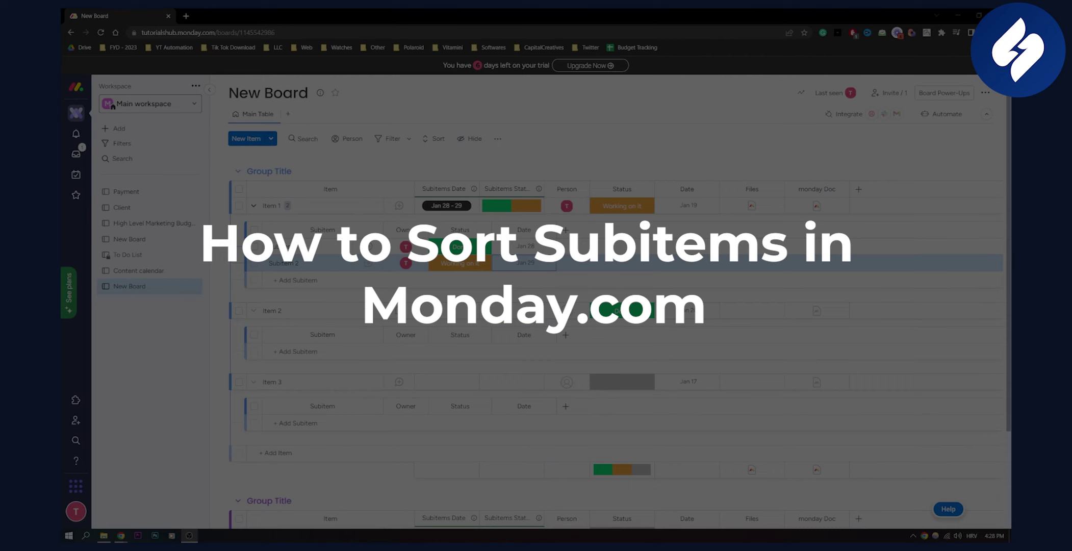
Sort Item 1's subitems by name with Subitem 1 first, and save the sort for everyone
key(alt+Tab)
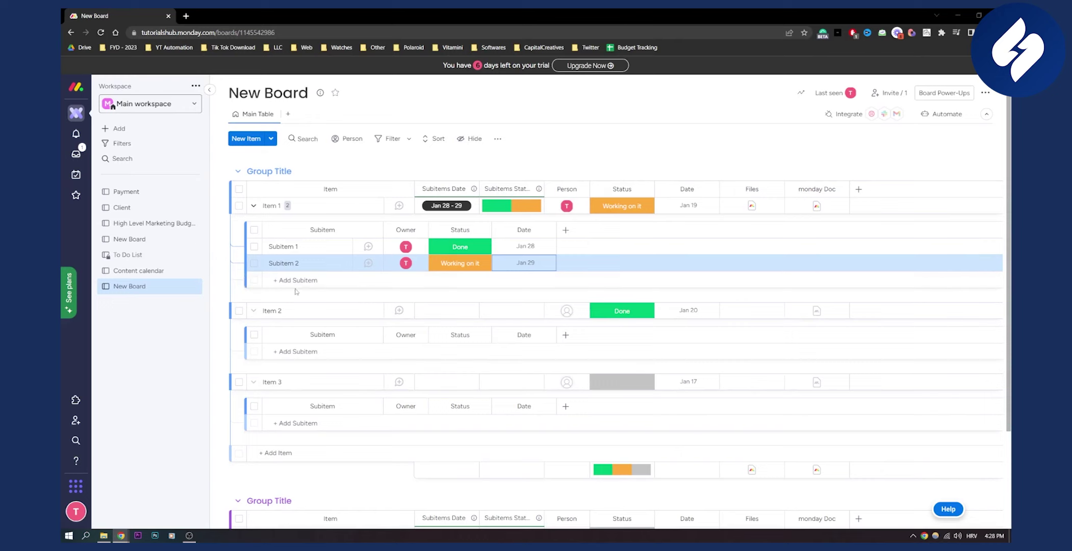
mouse_move(322, 223)
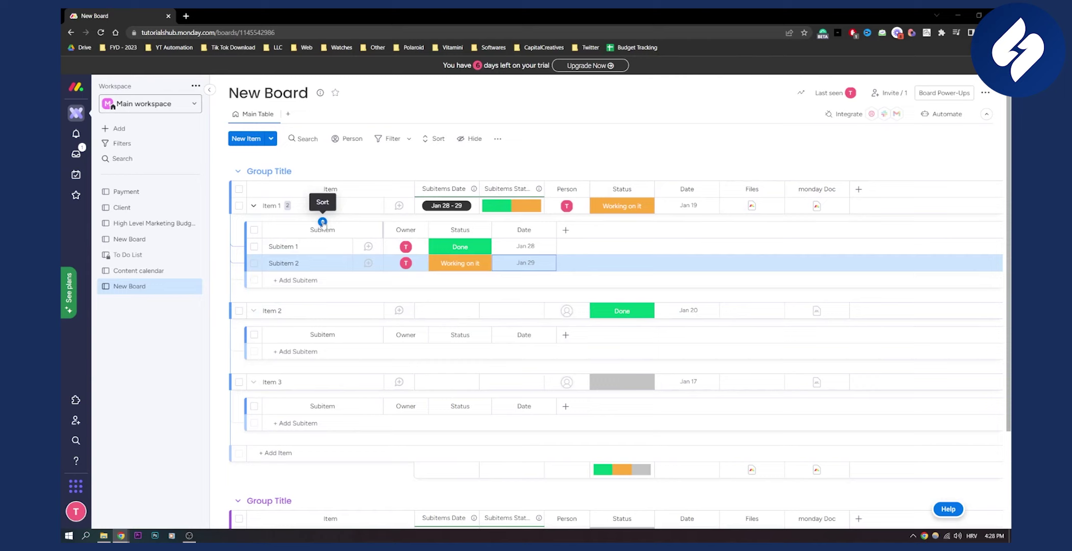
click(322, 222)
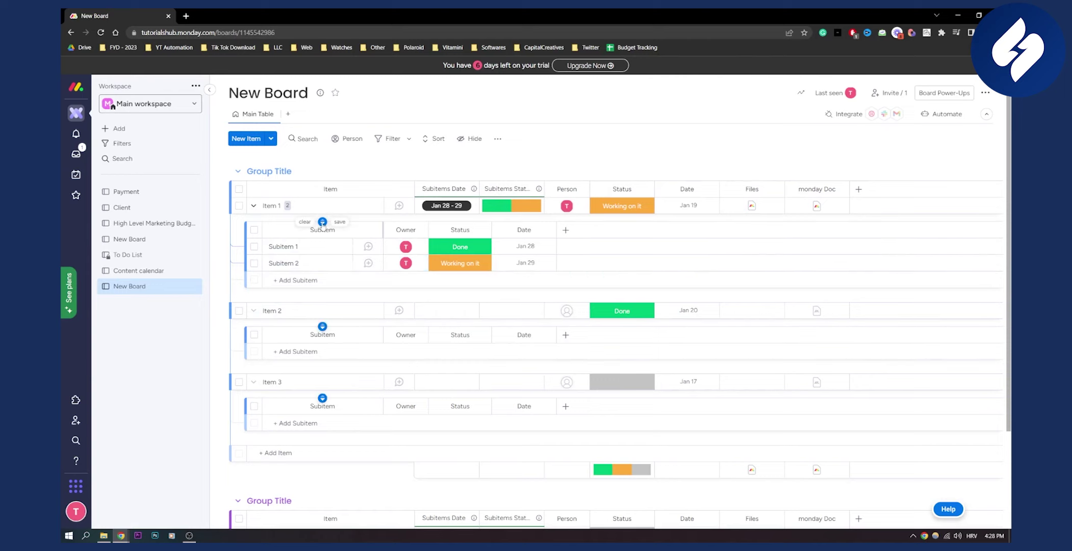
click(323, 222)
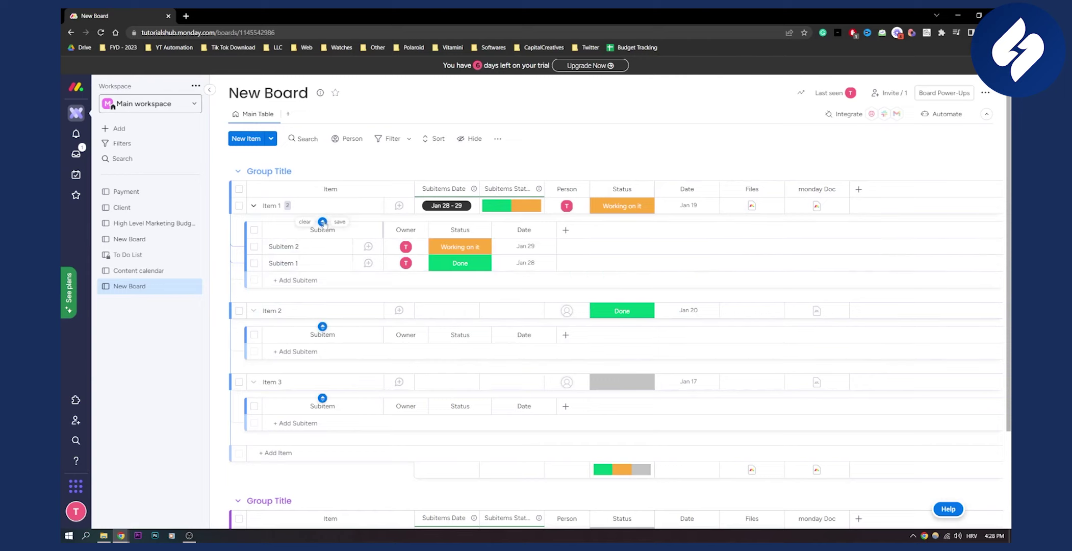
click(323, 223)
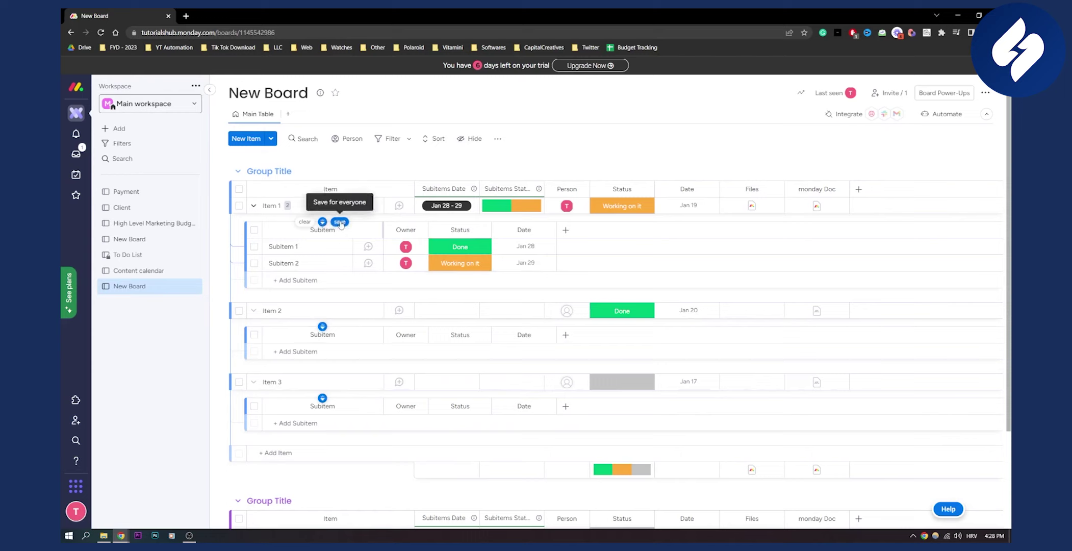
click(340, 222)
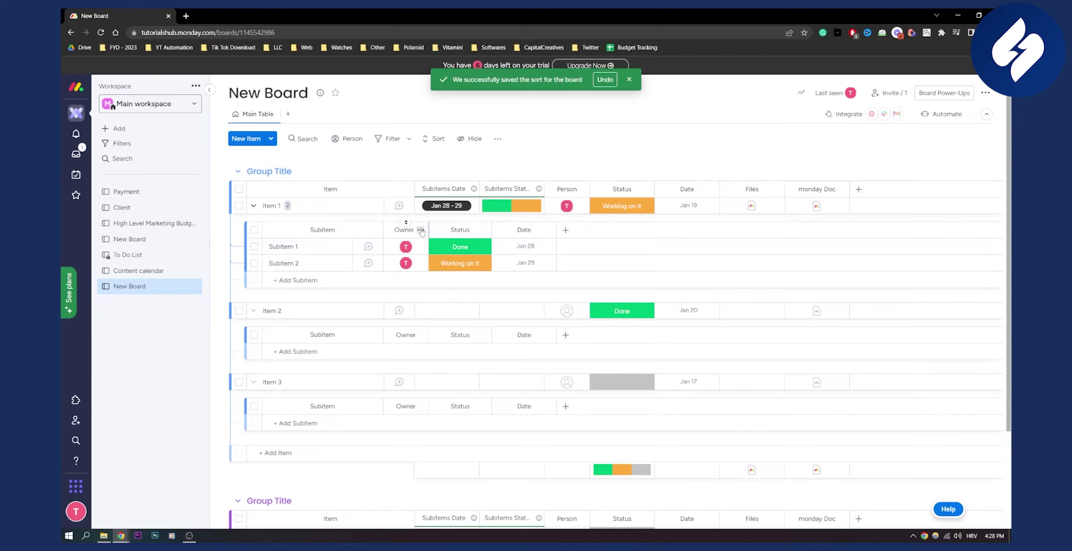
Try sorting the subitems by the Owner column, then clear that sort
click(421, 230)
mouse_move(478, 284)
click(571, 288)
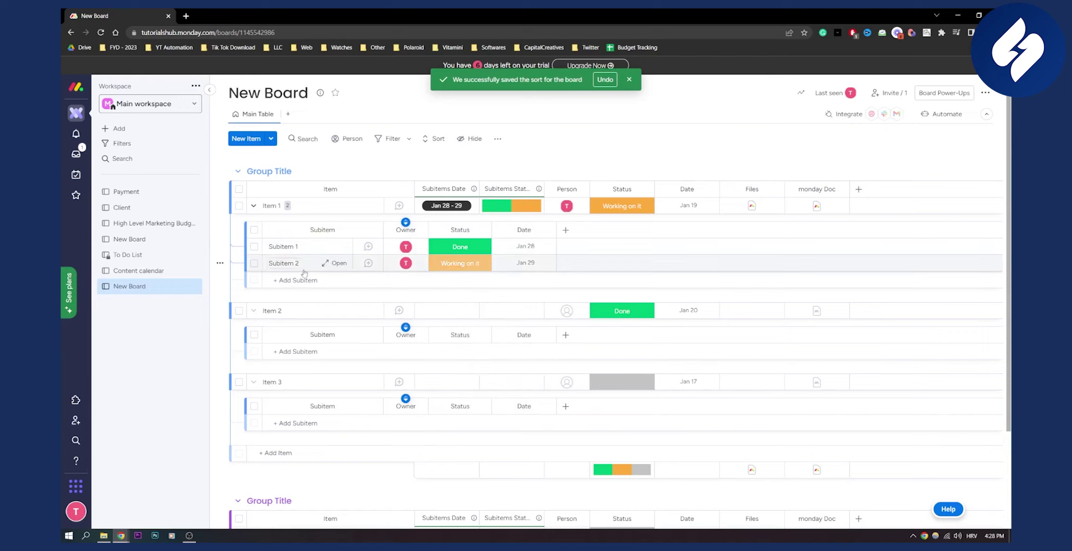
click(423, 222)
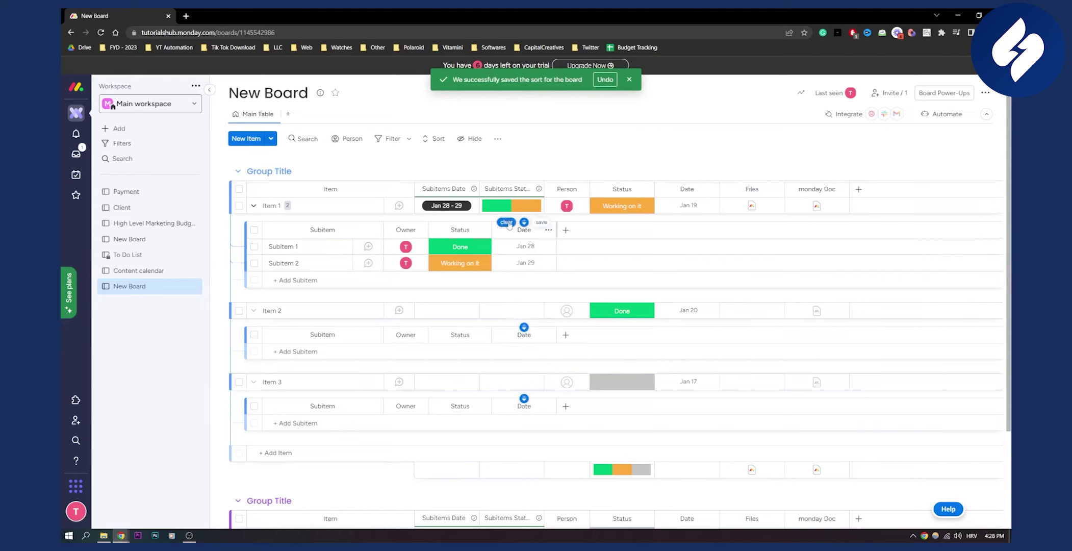
Sort the subitems by Date, earliest first, so Subitem 1 (Jan 28) precedes Subitem 2
click(523, 223)
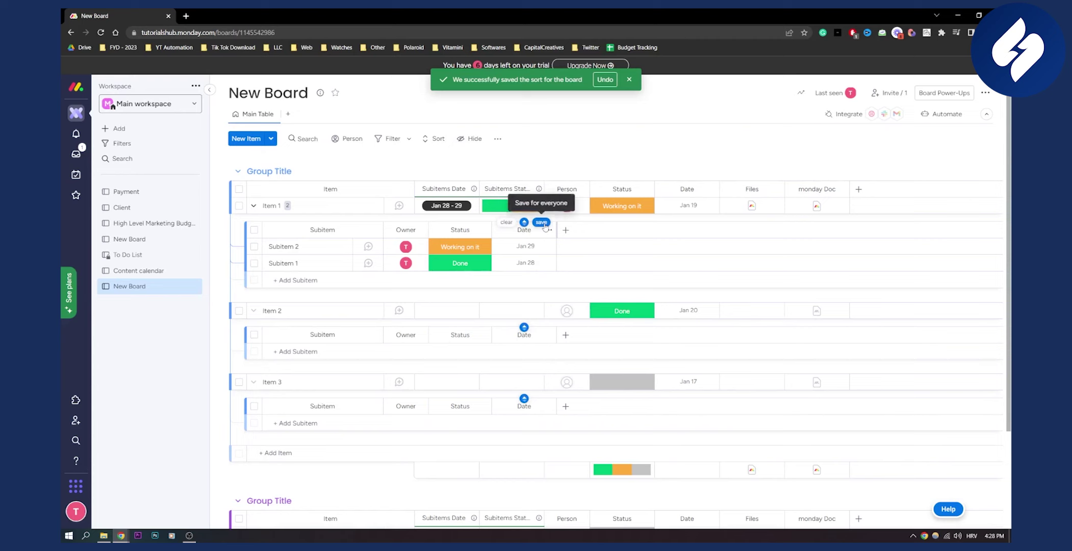
click(541, 222)
click(548, 230)
mouse_move(605, 284)
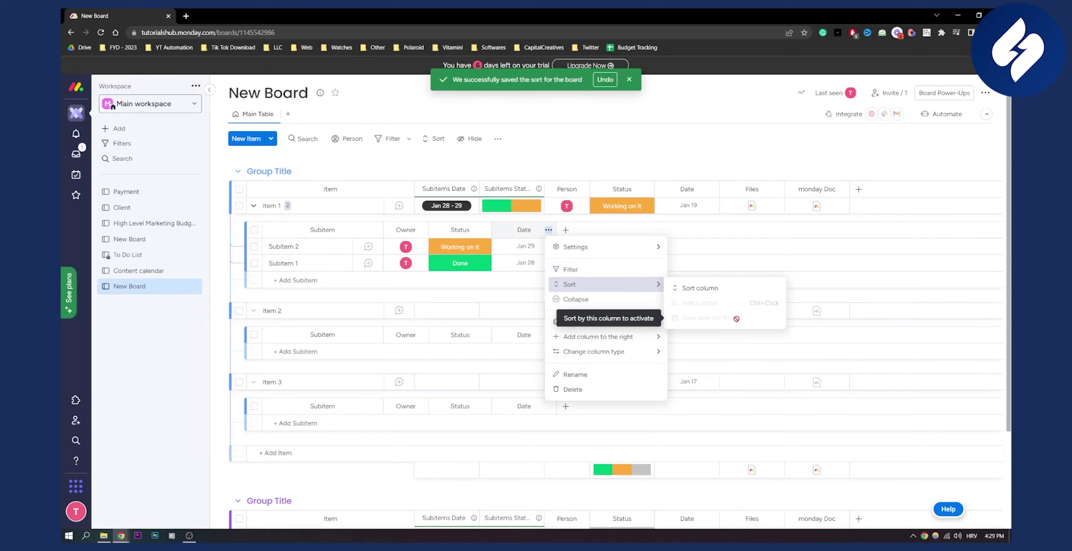
click(700, 289)
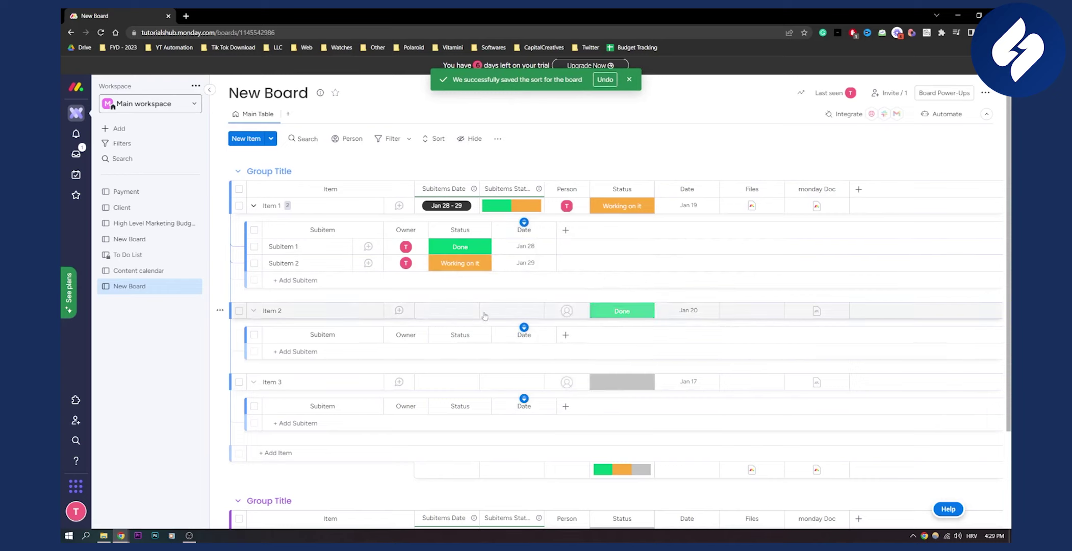
Add a subitem named 'Subitem 3' under Item 1 and open its Status choices
key(alt+Tab)
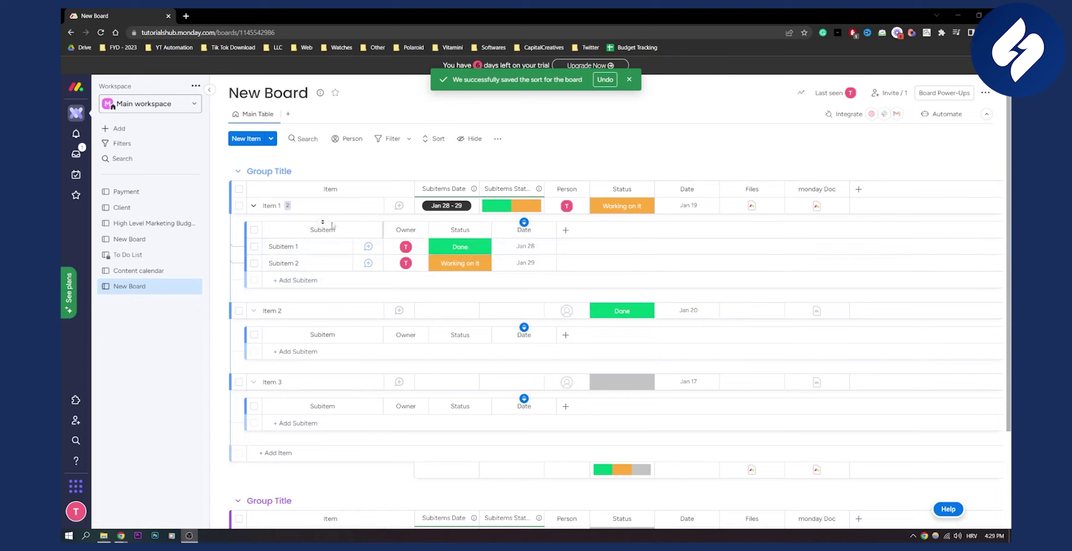
mouse_move(301, 246)
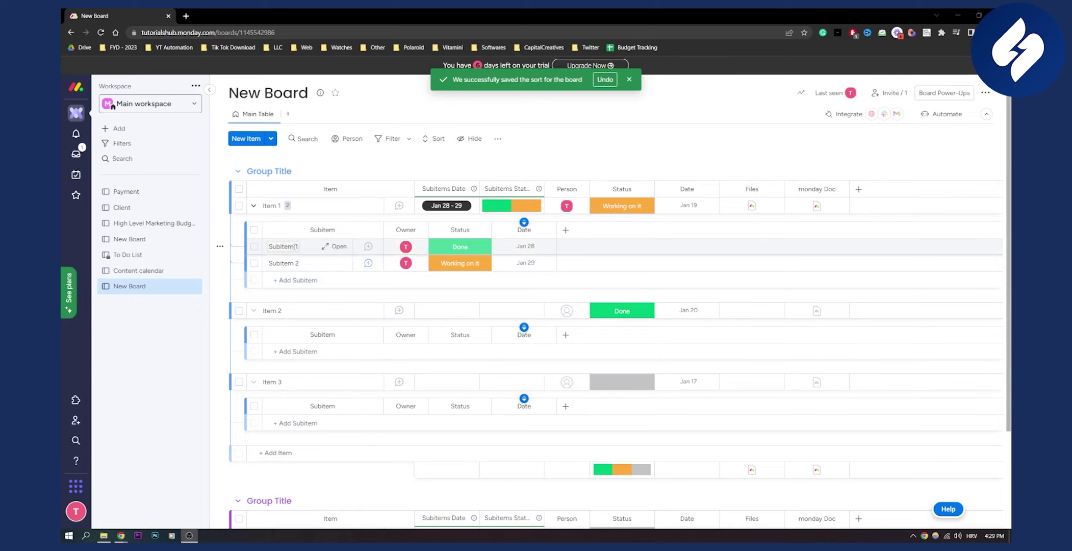
click(297, 280)
text(Subitem 3)
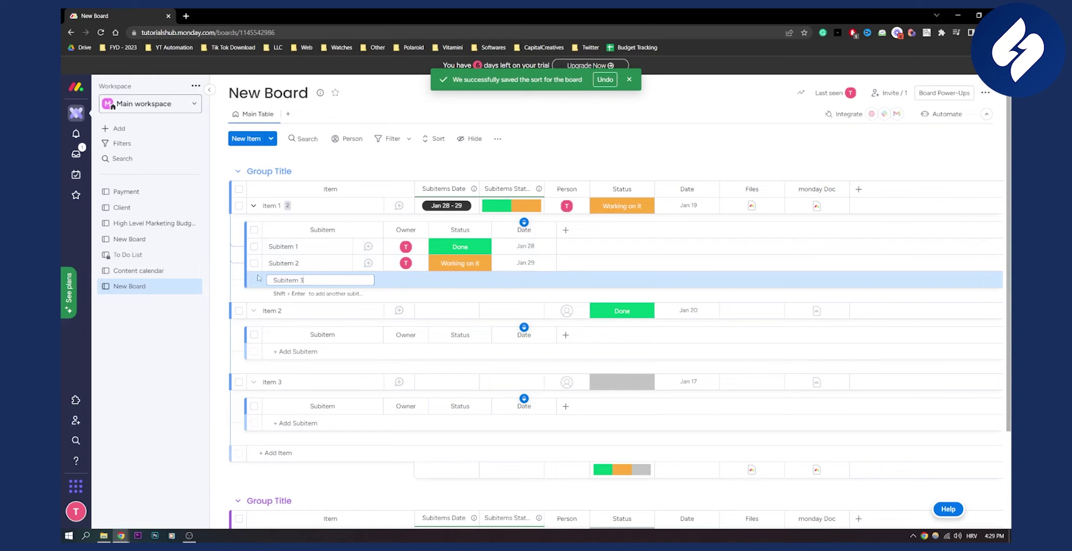
key(Return)
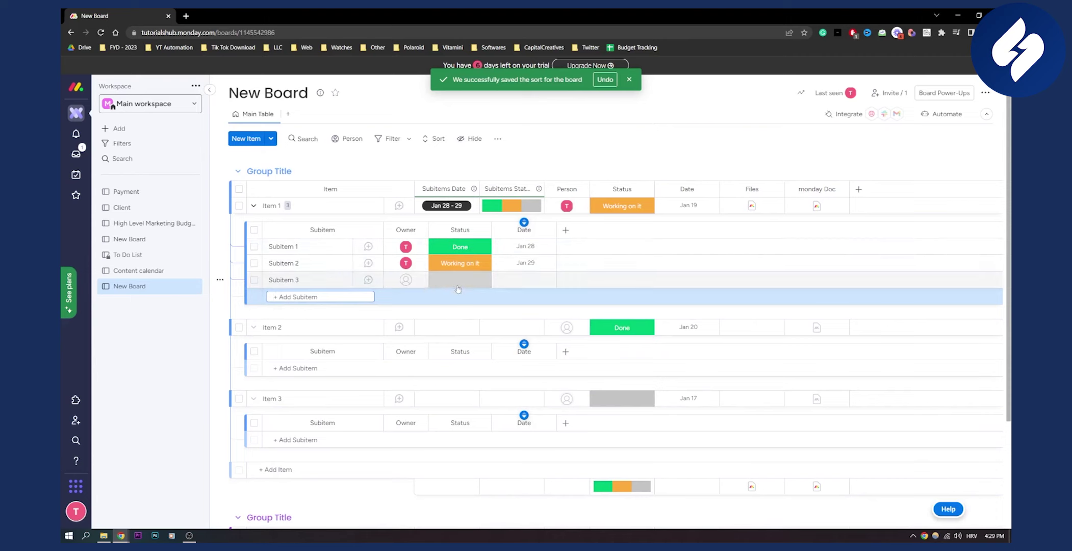
click(460, 283)
Mark Subitem 3 as Stuck, then sort the subitems by Status in both directions
click(459, 309)
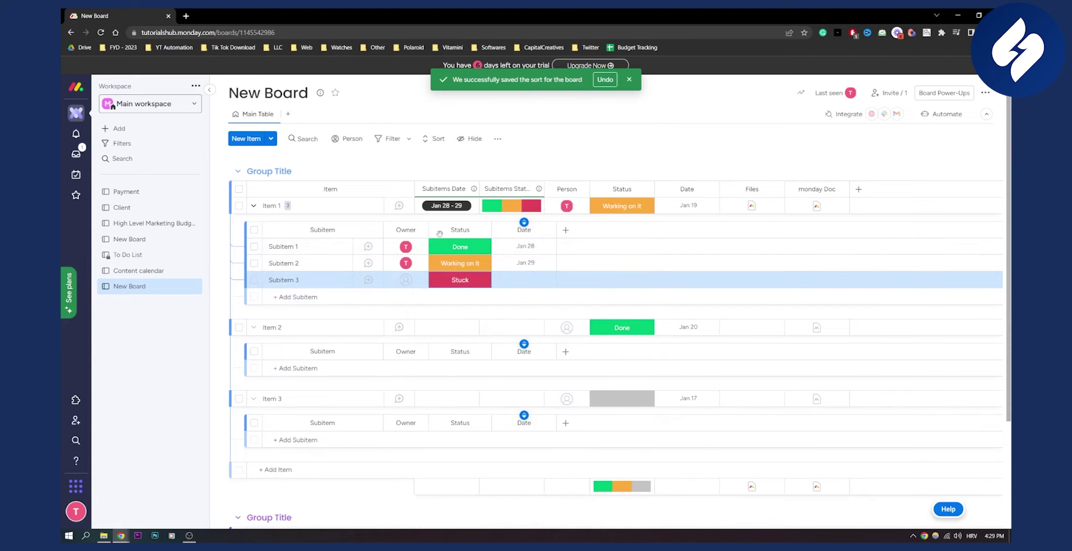
click(459, 223)
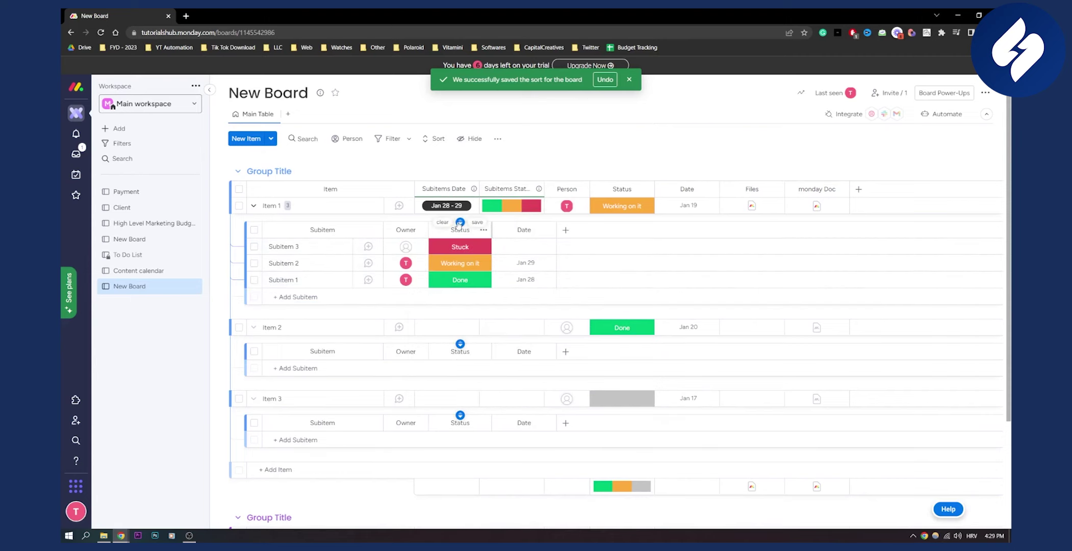
click(460, 223)
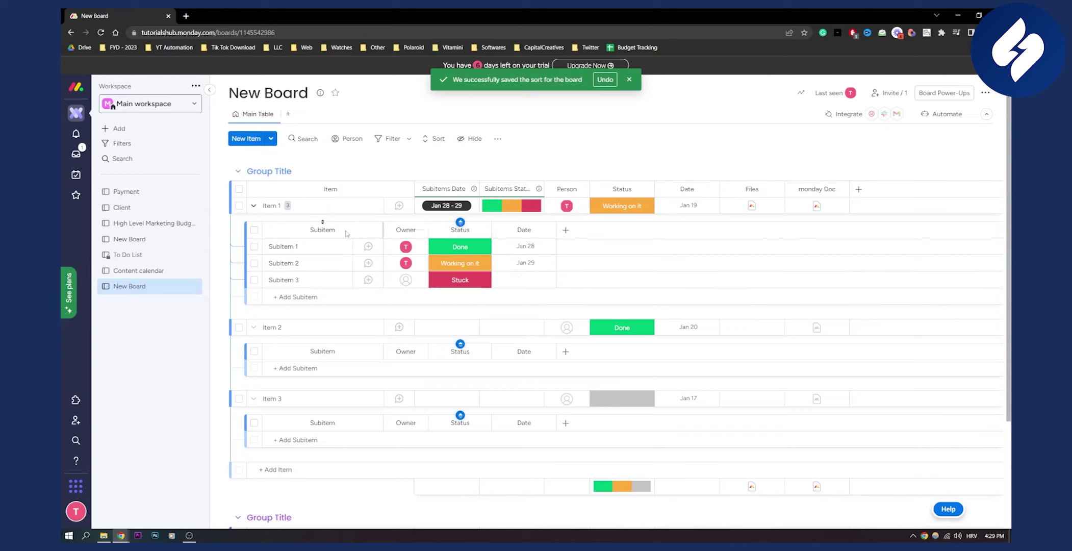
Re-sort by name, then by Date descending so Subitem 3 leads, followed by Subitems 2 and 1
click(322, 223)
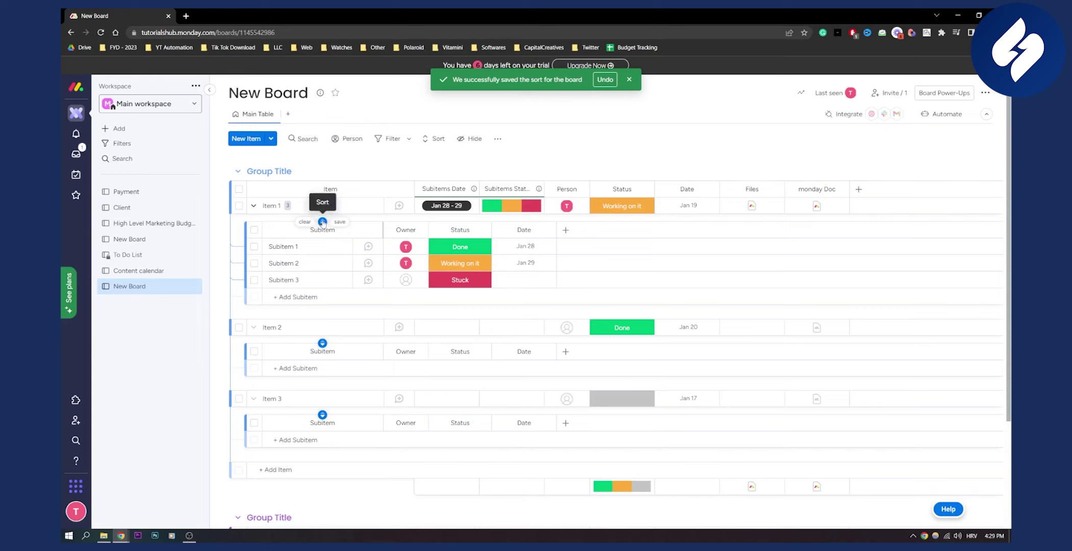
click(322, 222)
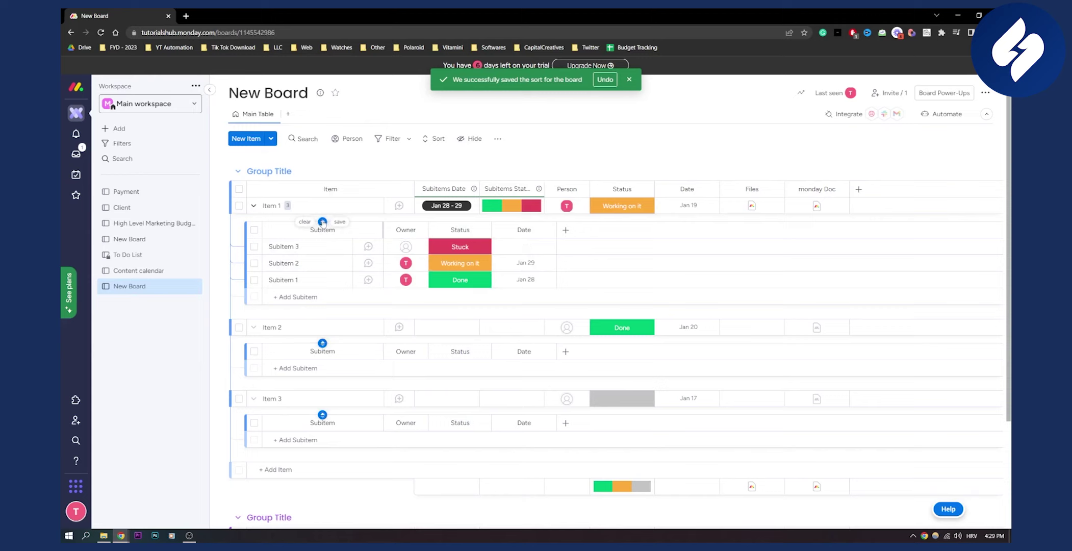
click(523, 223)
click(523, 223)
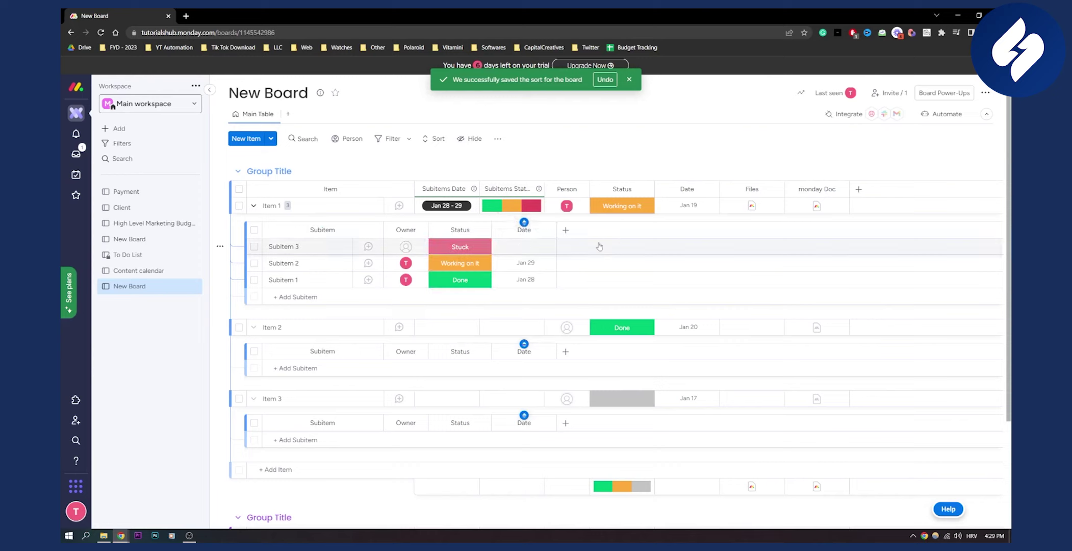